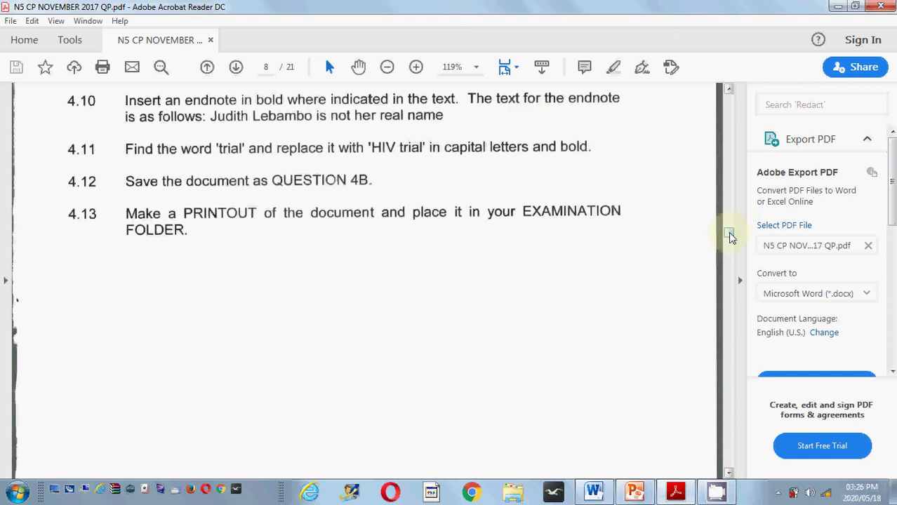
- Scroll the question paper down to the marked-up HIV vaccine article on page 9
click(728, 472)
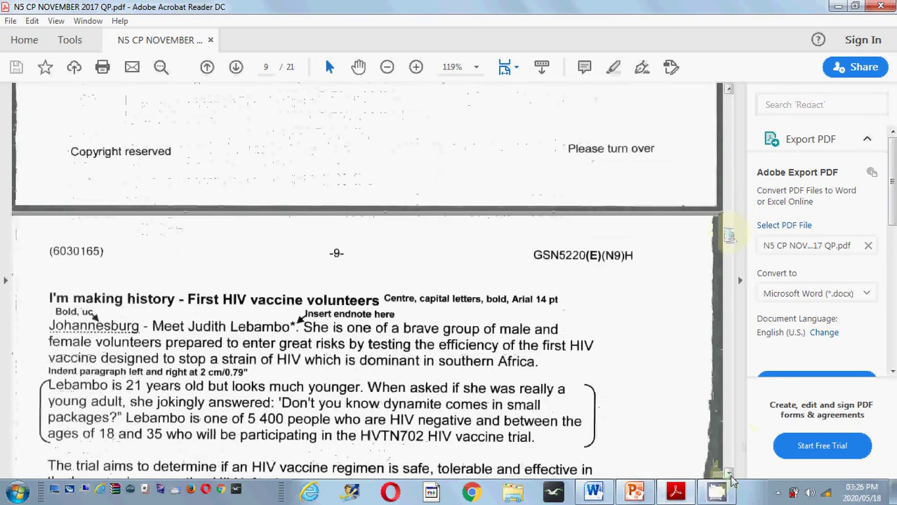
- Review the endnote marker on page 9, then switch to the QUESTION 4B Word document
drag(729, 479, 730, 478)
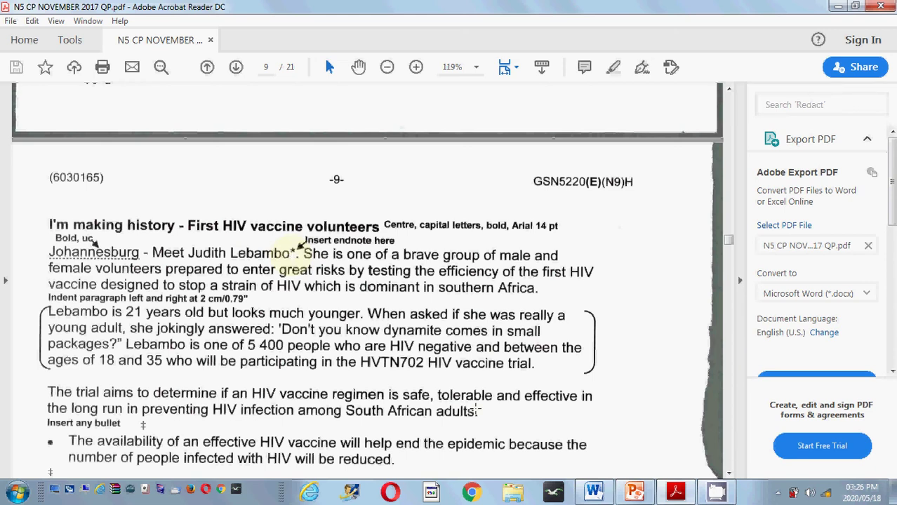
click(593, 494)
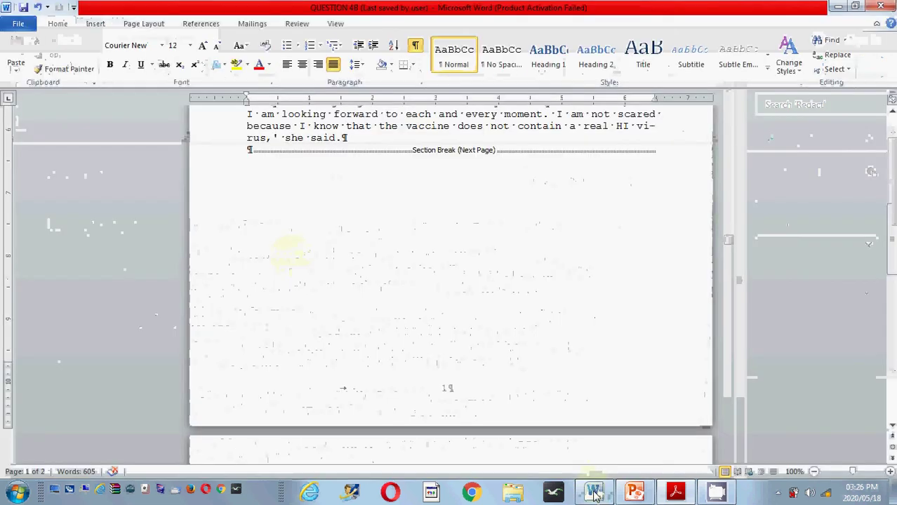
- Scroll to the top of QUESTION 4B and display the References tools
drag(891, 238, 876, 144)
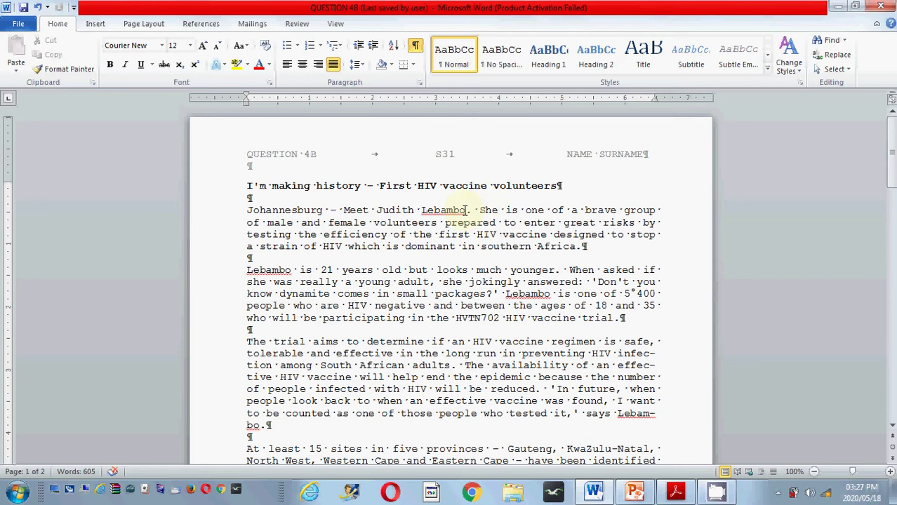
click(201, 25)
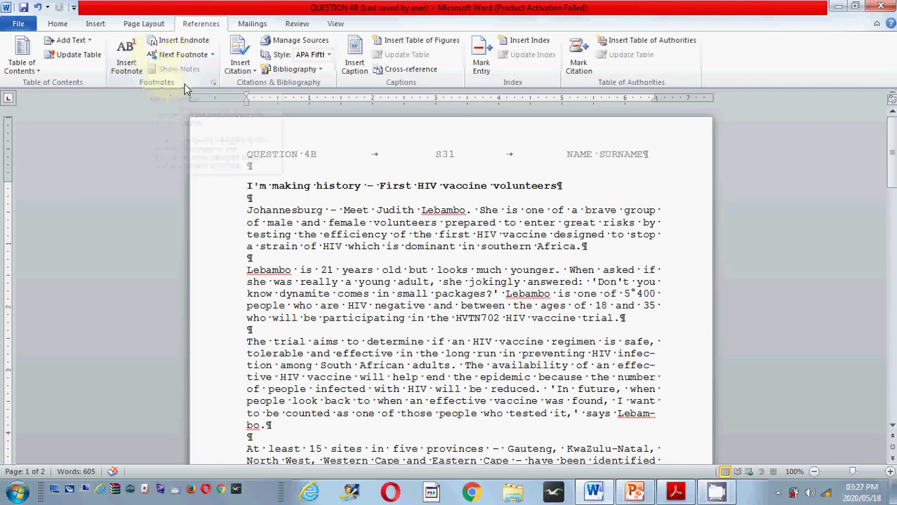
- Insert an endnote after 'Lebambo' using the i, ii, iii number format
click(214, 82)
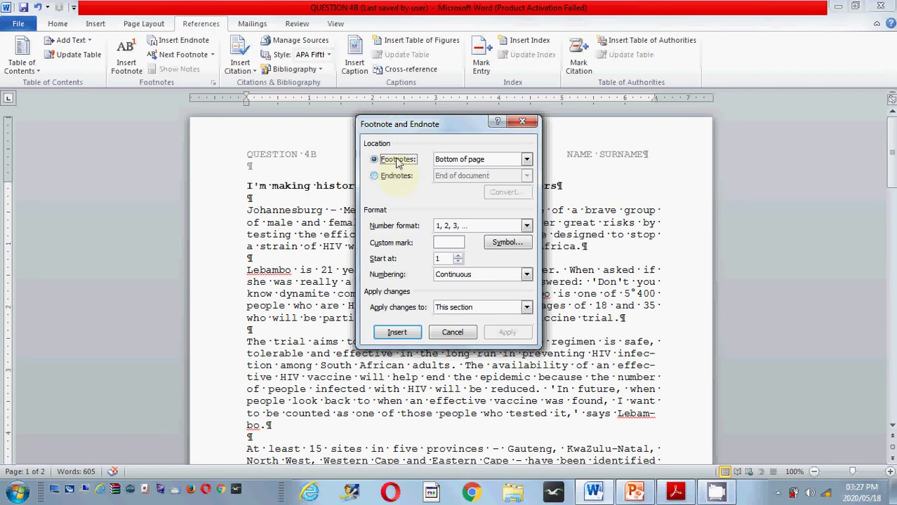
click(377, 179)
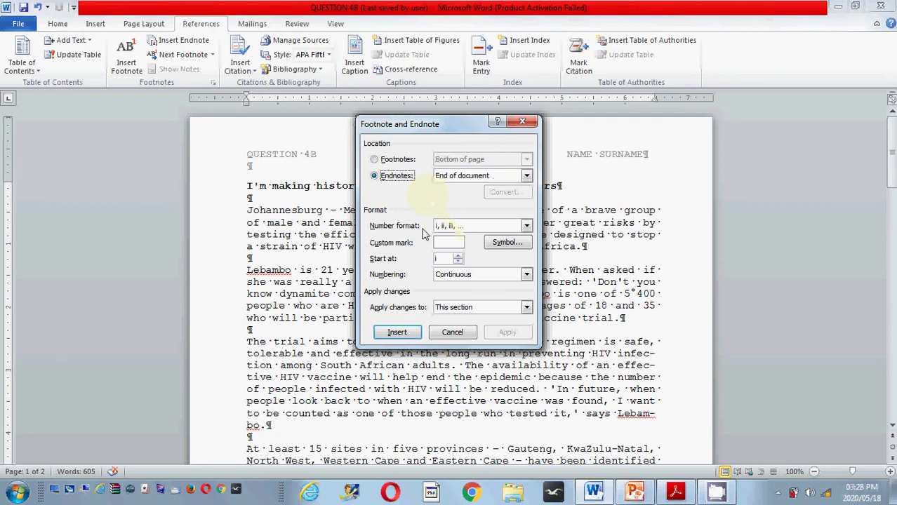
click(476, 228)
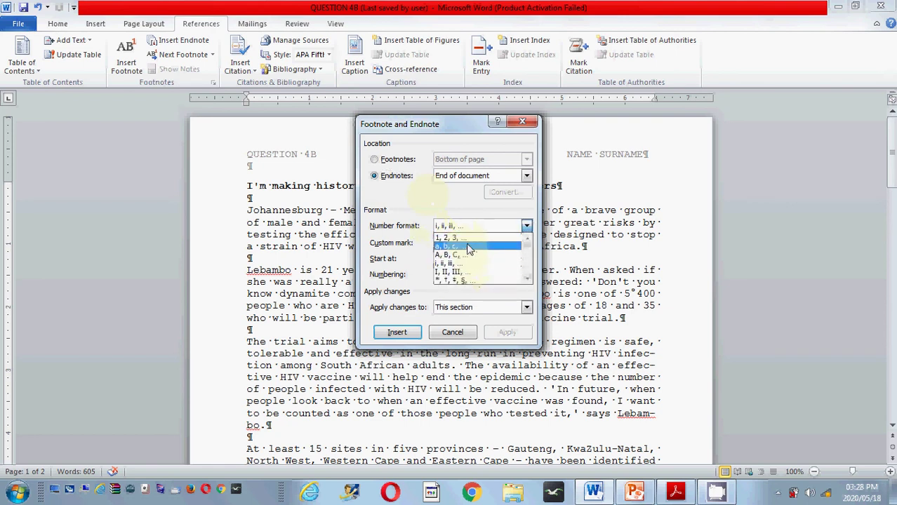
click(456, 214)
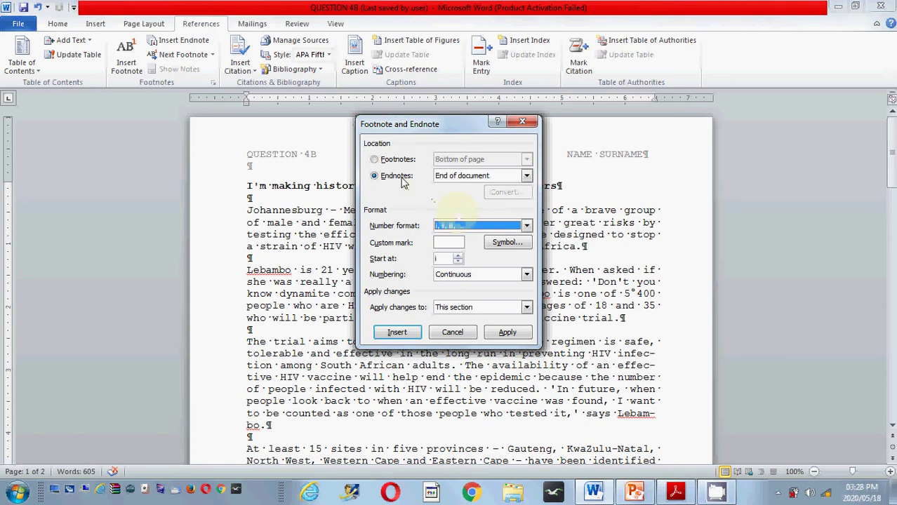
click(396, 333)
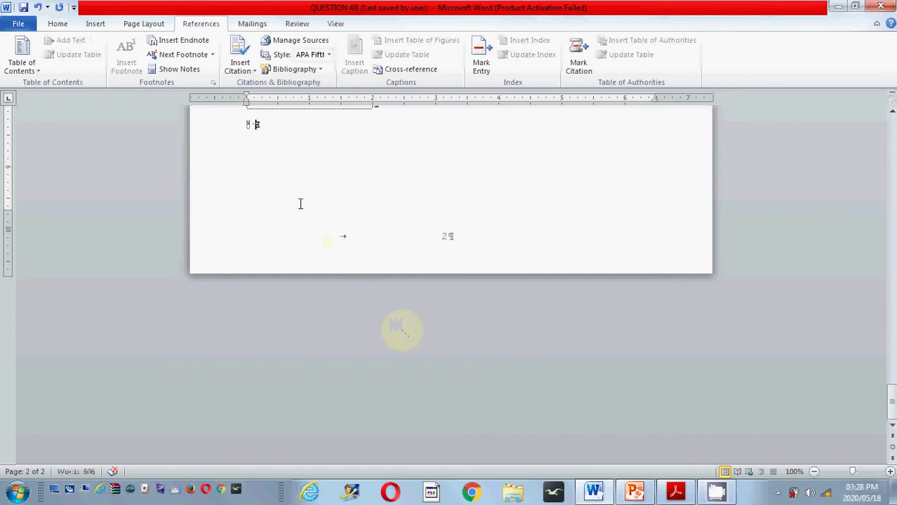
- Check the required endnote wording in instruction 4.10 of the PDF, then return to QUESTION 4B
click(676, 490)
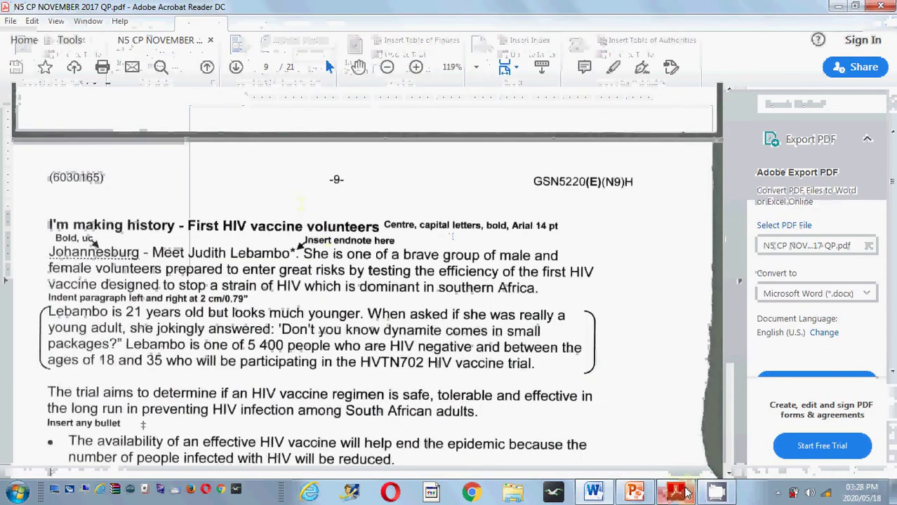
click(728, 90)
scroll(729, 90, up, 10)
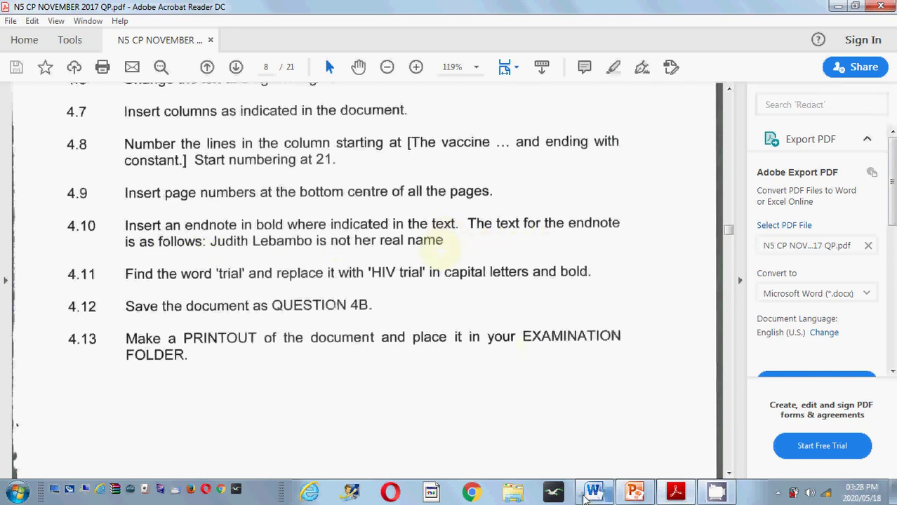
click(593, 493)
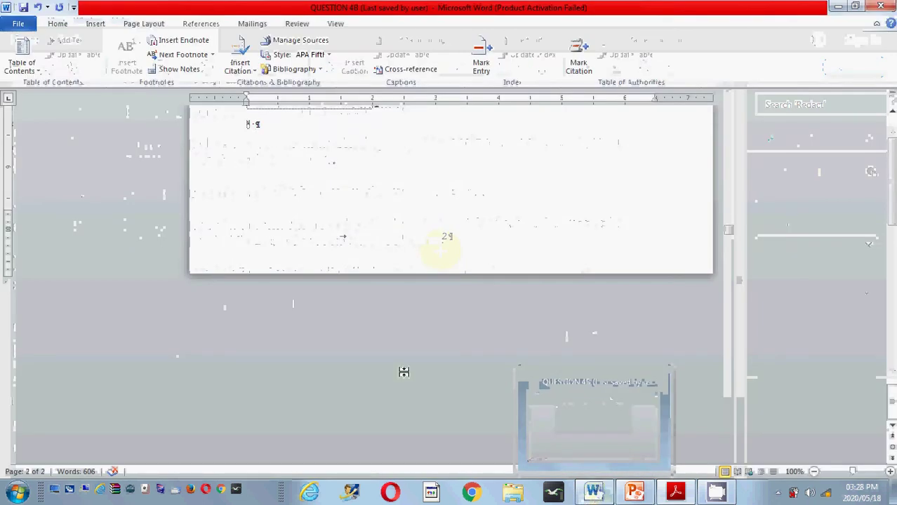
- Type the bold endnote text 'Judith Lebambo is not her real name' beside endnote i
click(65, 24)
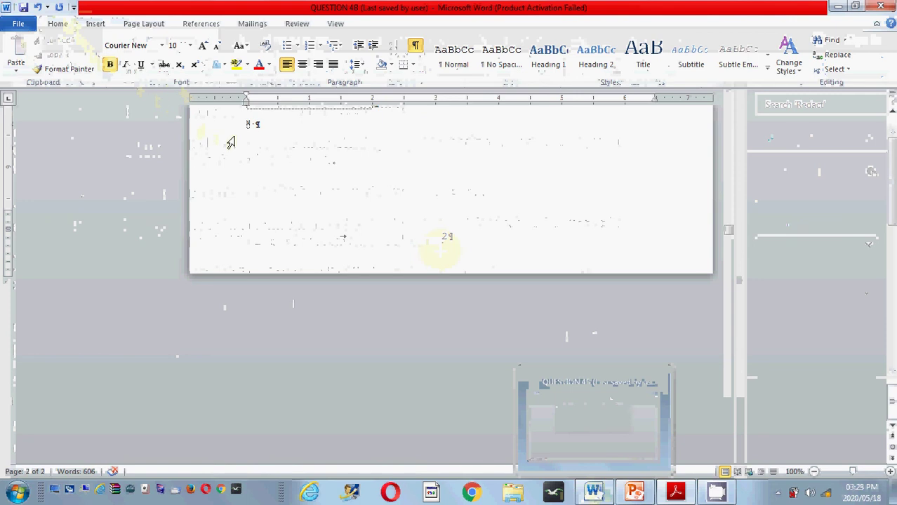
click(248, 129)
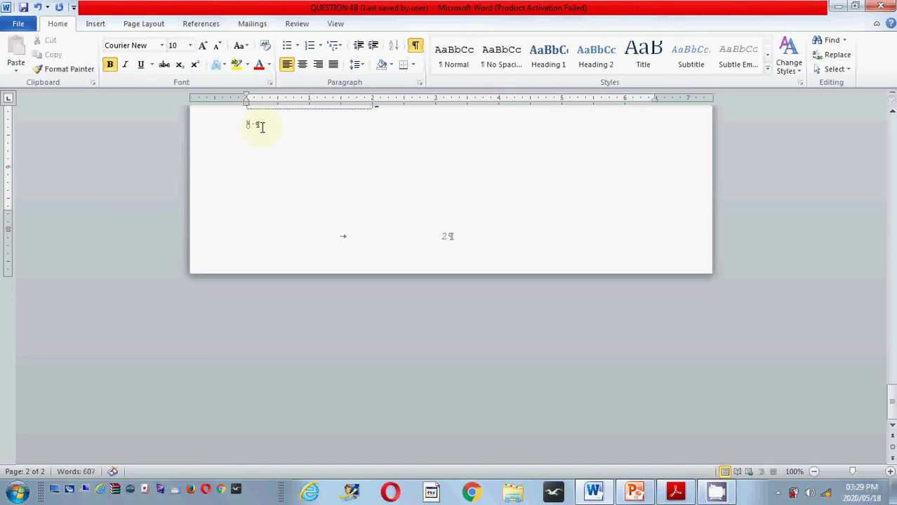
key(Caps_Lock)
text(Jadi)
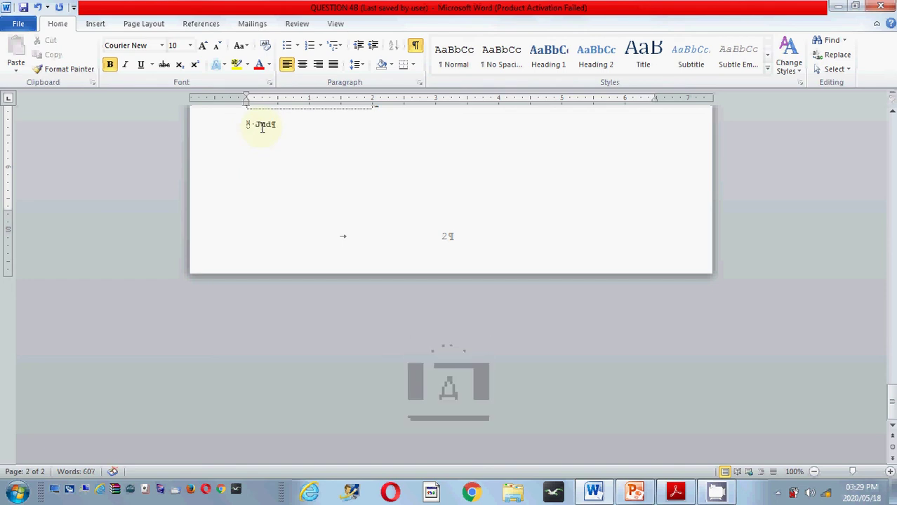
text(th Lebambo is not)
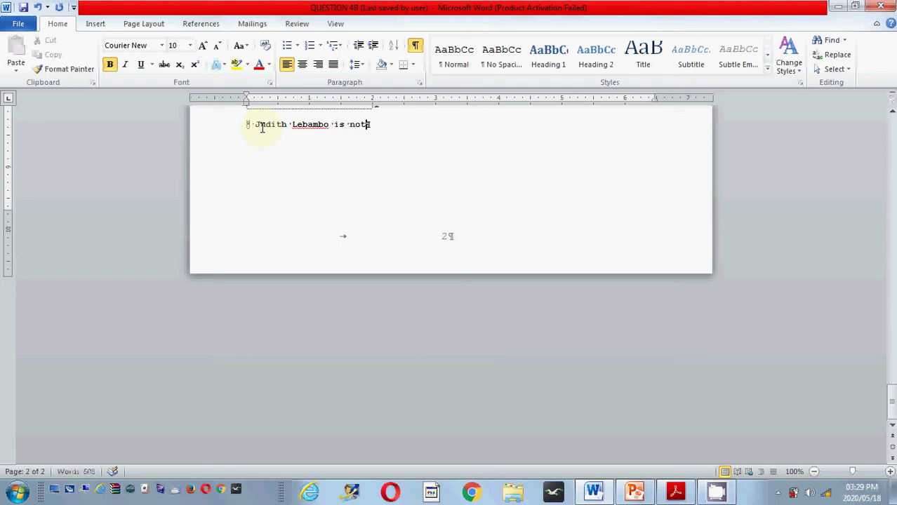
text( her real name)
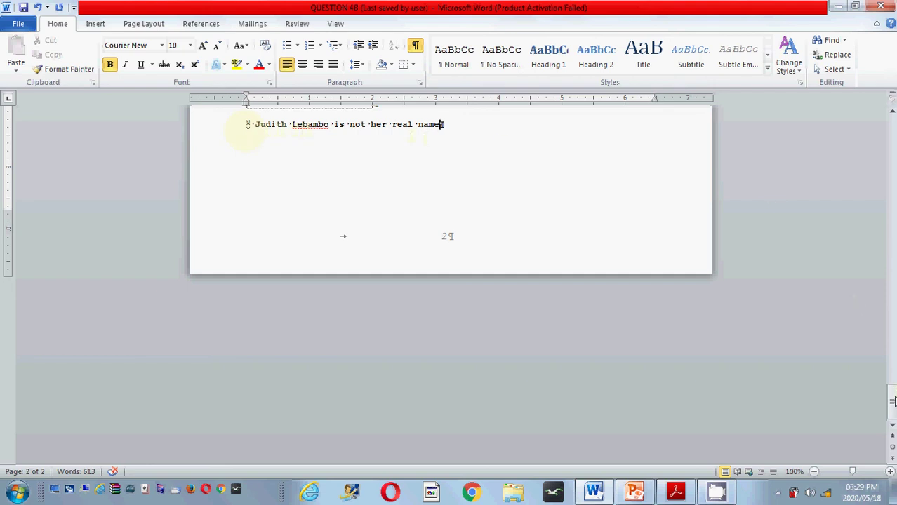
drag(891, 396, 887, 135)
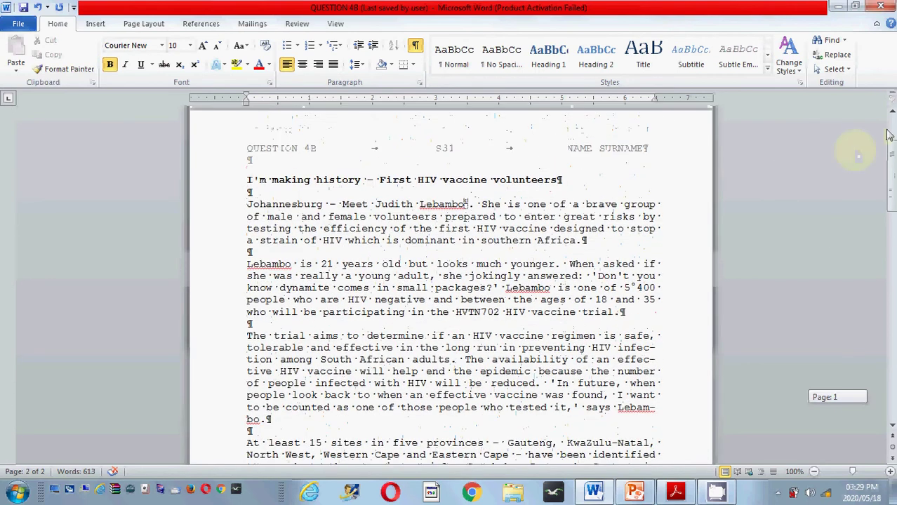
click(499, 266)
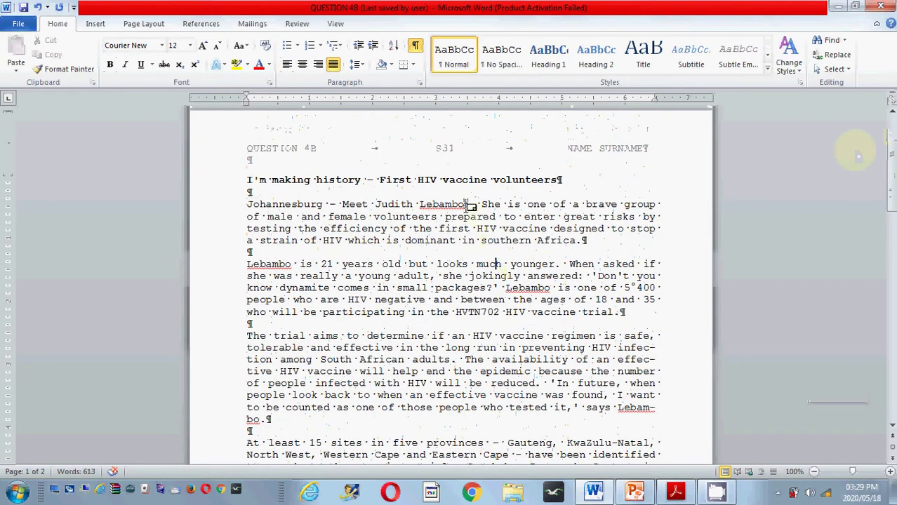
mouse_move(469, 205)
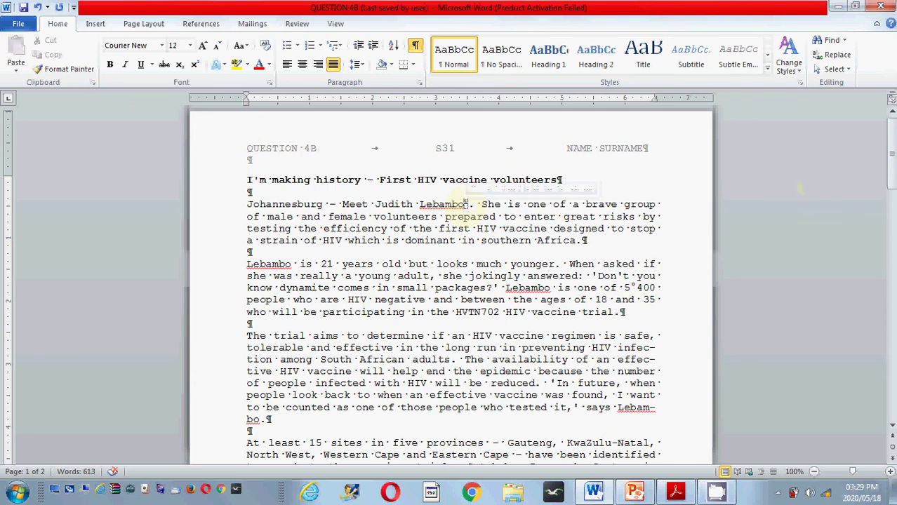
mouse_move(892, 184)
mouse_down()
mouse_move(893, 330)
mouse_move(893, 176)
mouse_up()
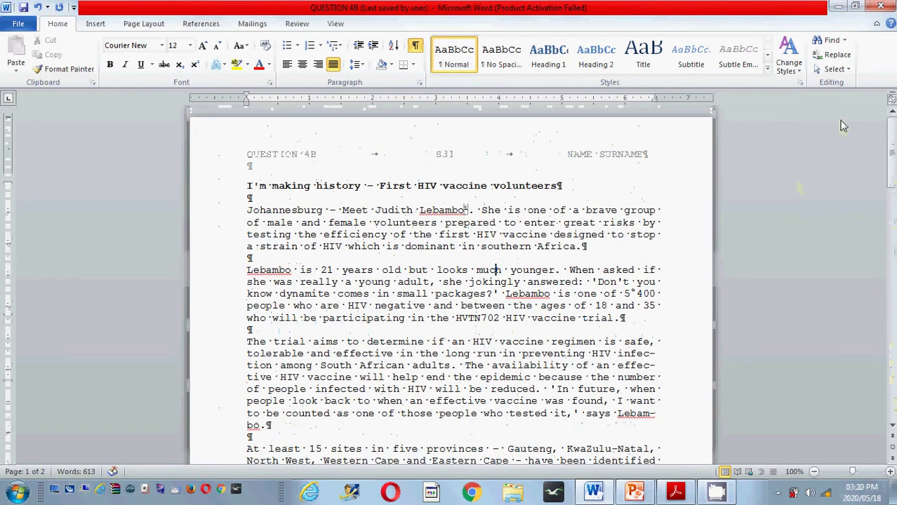
click(242, 187)
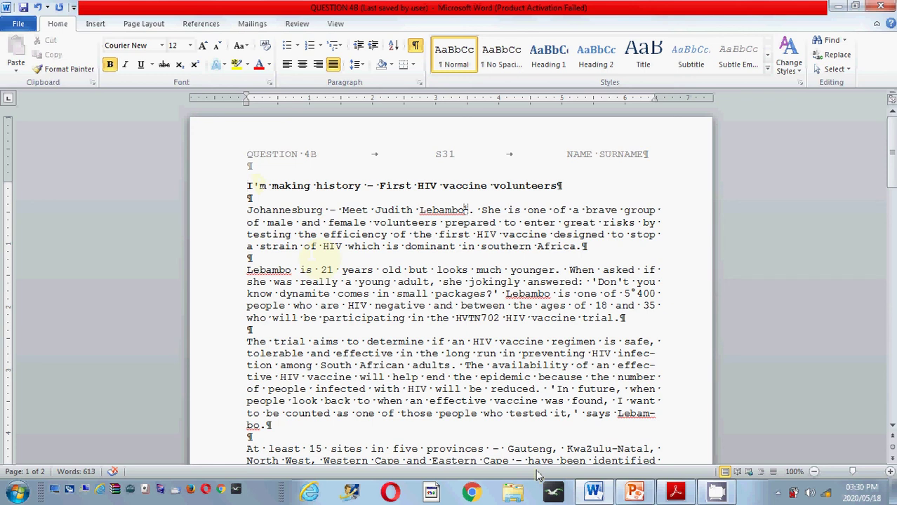
click(677, 499)
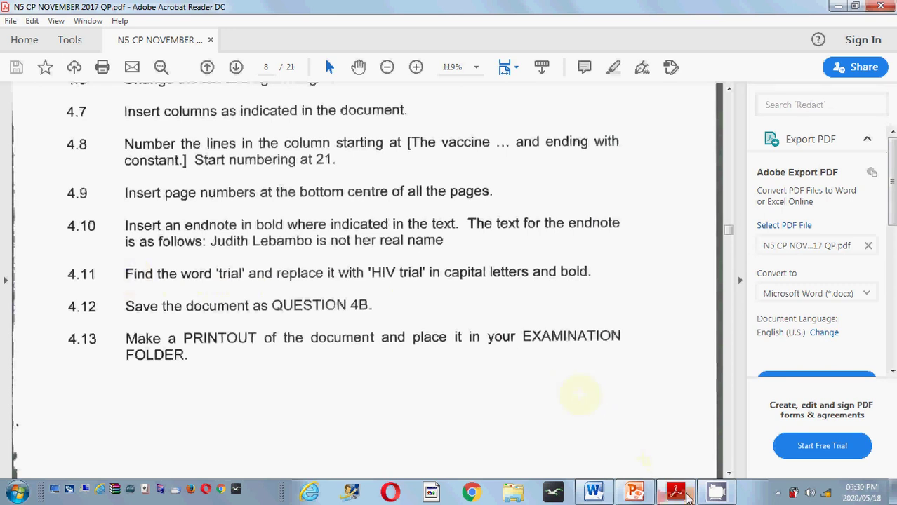
click(600, 493)
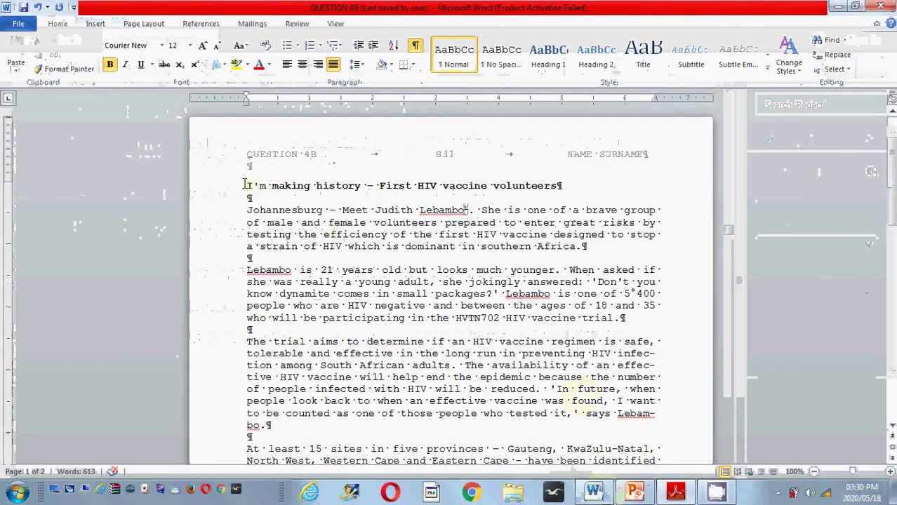
click(633, 321)
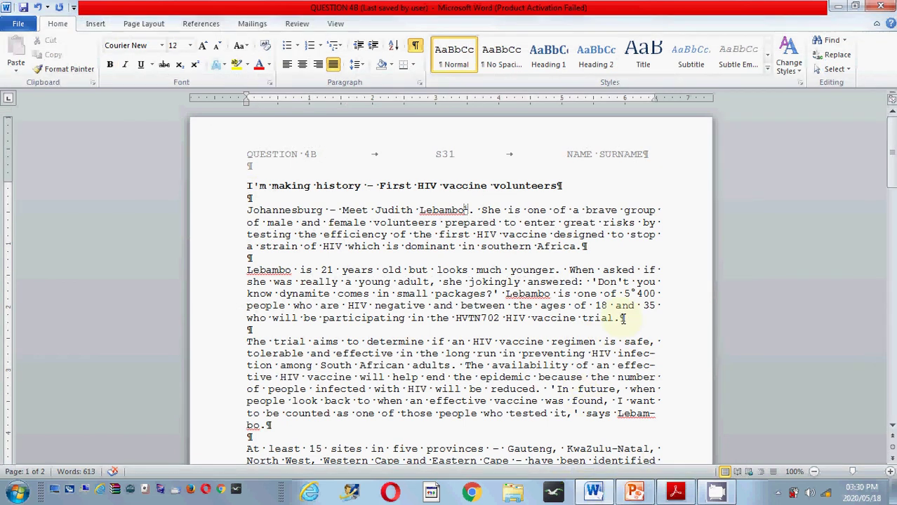
click(246, 186)
- Bring up Find and Replace on its Replace page, ready to enter the search word
click(834, 56)
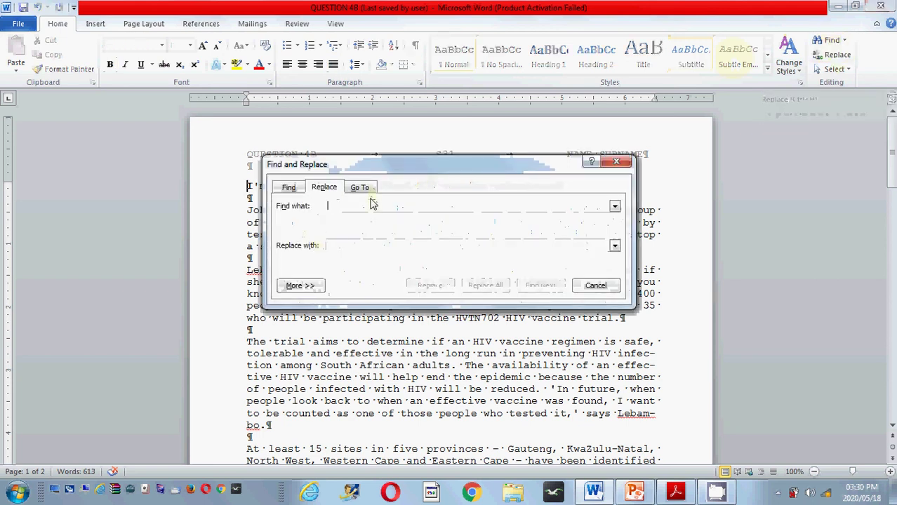
click(677, 494)
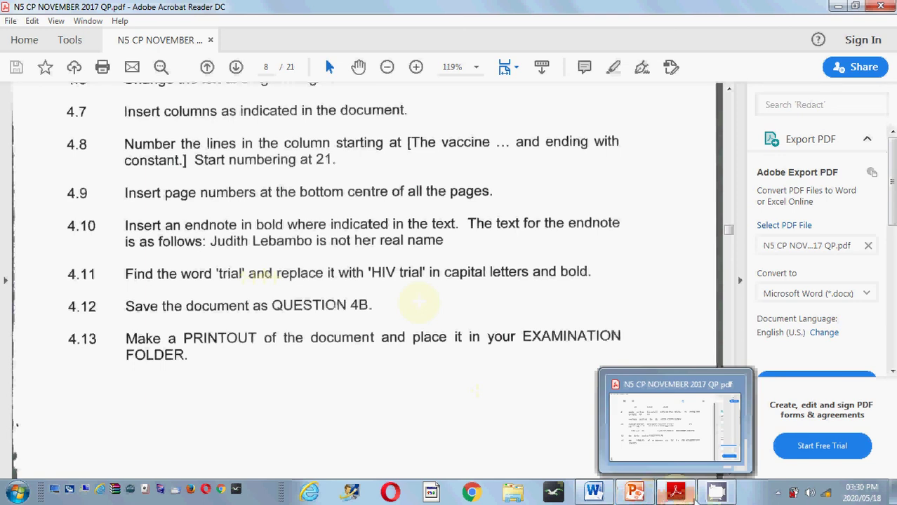
mouse_move(624, 498)
click(593, 493)
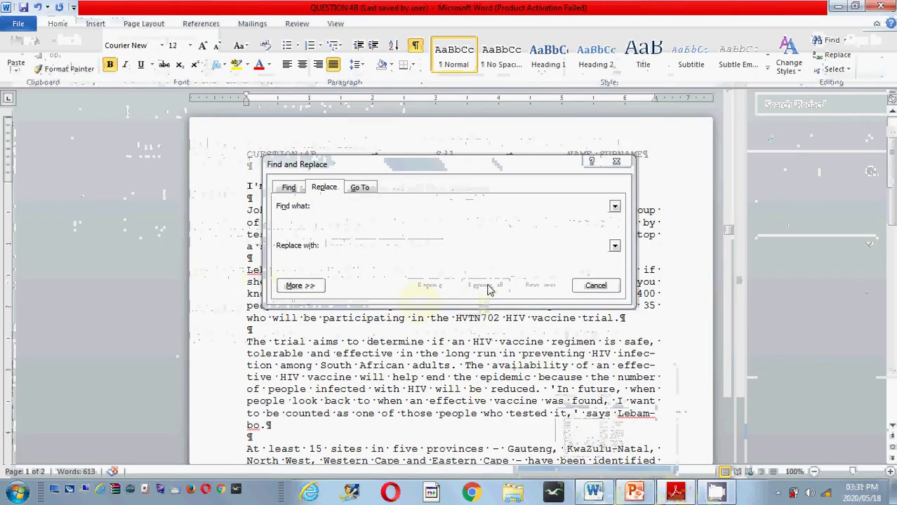
text(tr)
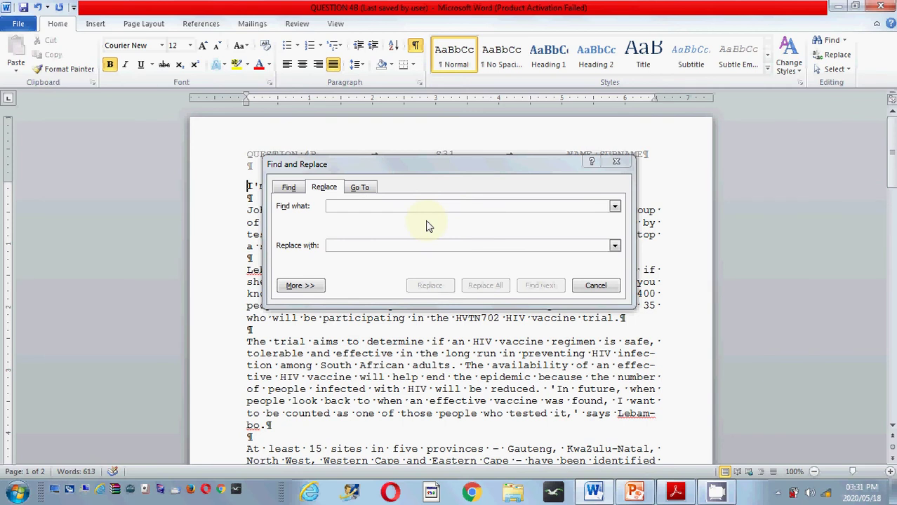
click(366, 204)
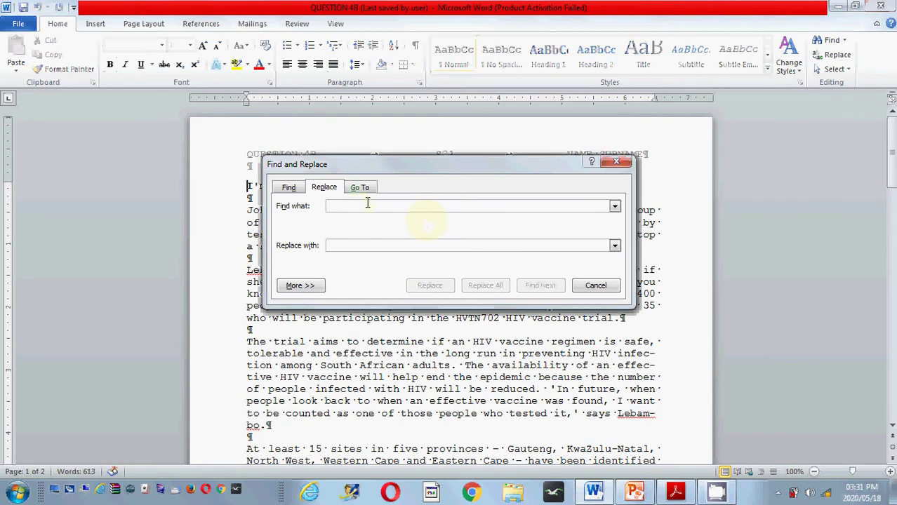
- Search for 'trial' with 'HIV TRIAL' as the replacement, leaving the replacement unformatted
text(trial)
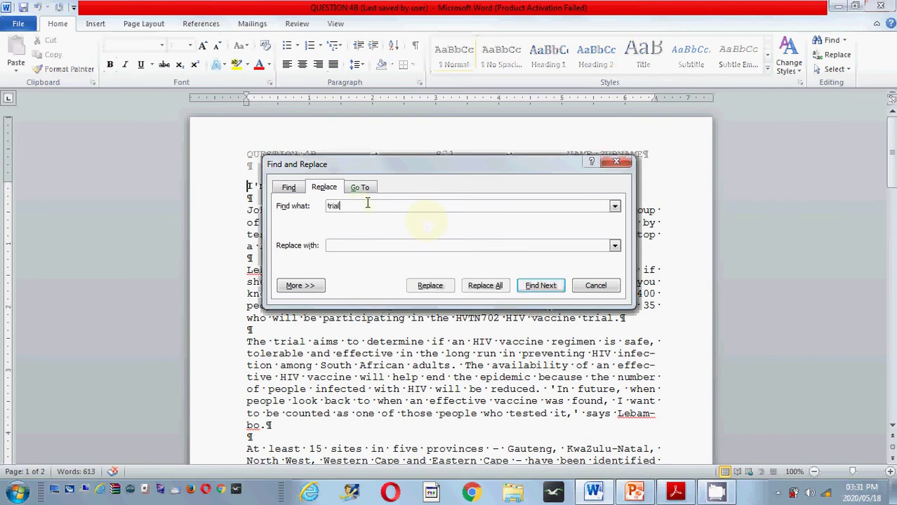
click(341, 245)
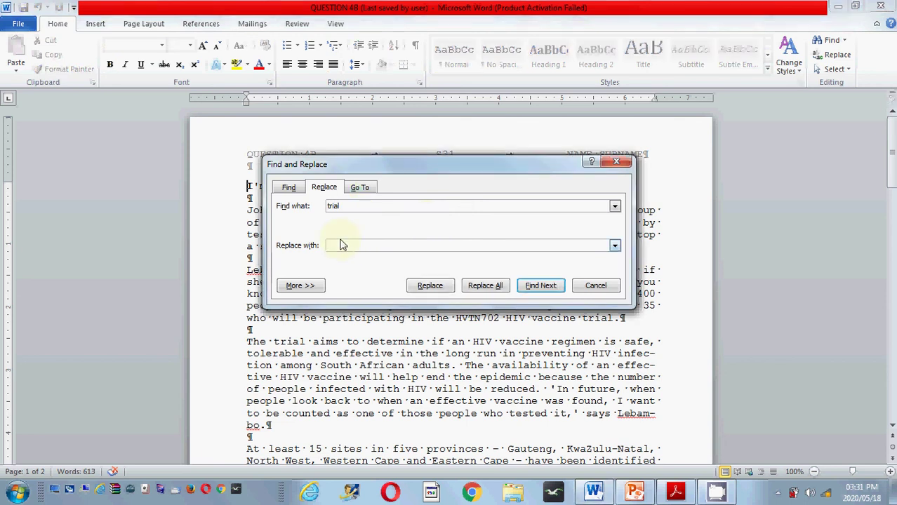
key(Caps_Lock)
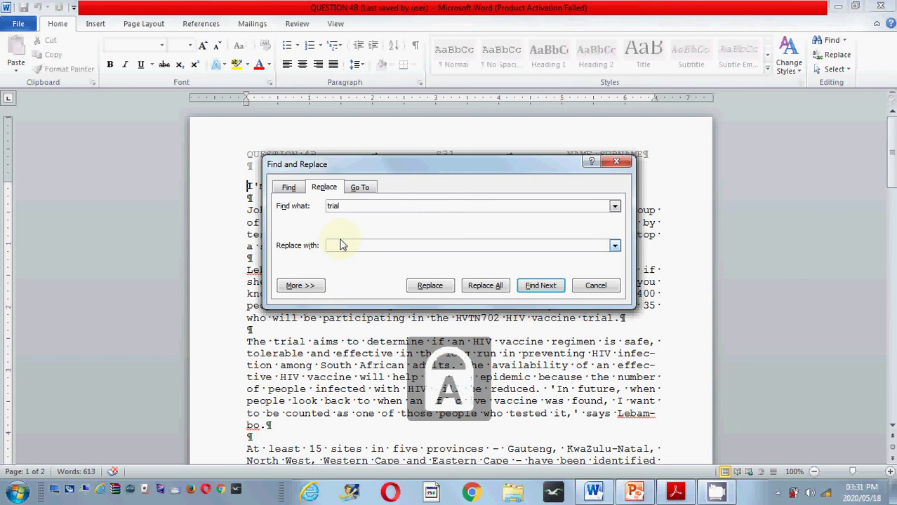
text(TRI)
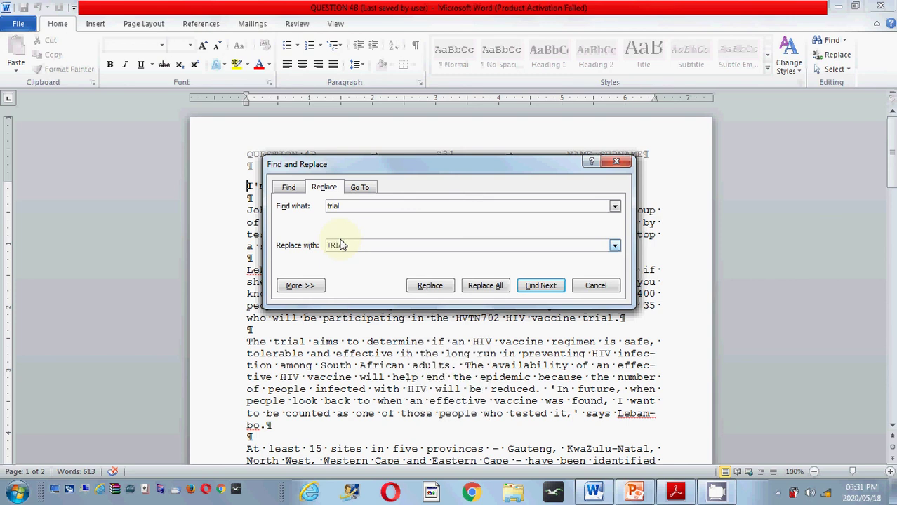
key(Home)
text(HIV)
drag(366, 245, 293, 242)
key(ctrl+b)
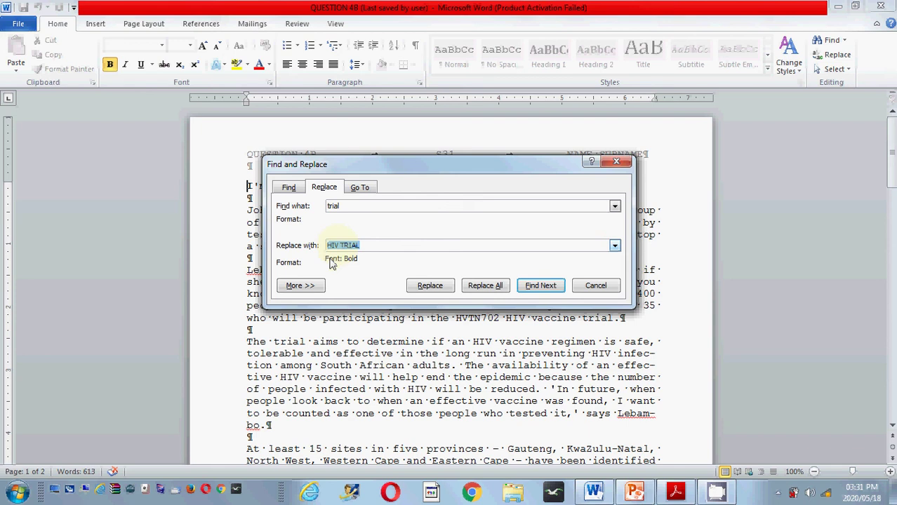
key(ctrl+b)
key(ctrl+b)
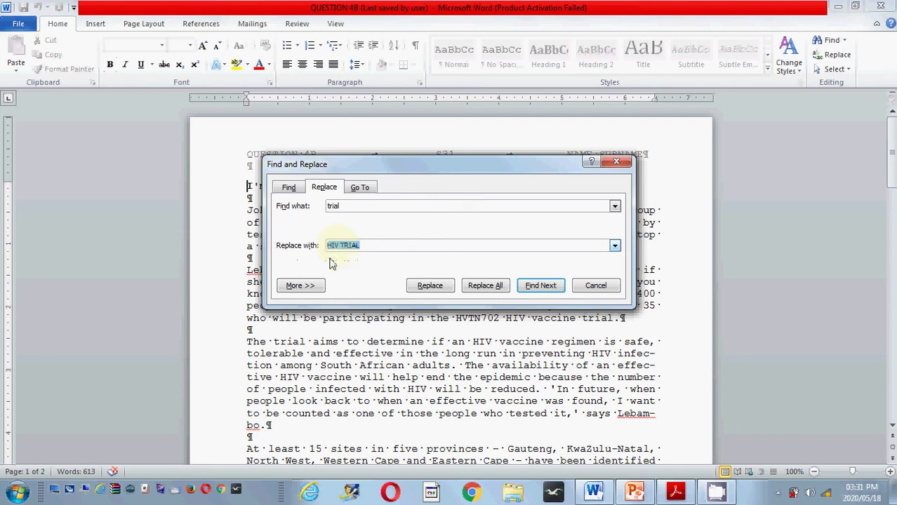
- Give the 'HIV TRIAL' replacement Bold font style and replace all occurrences of 'trial'
click(314, 284)
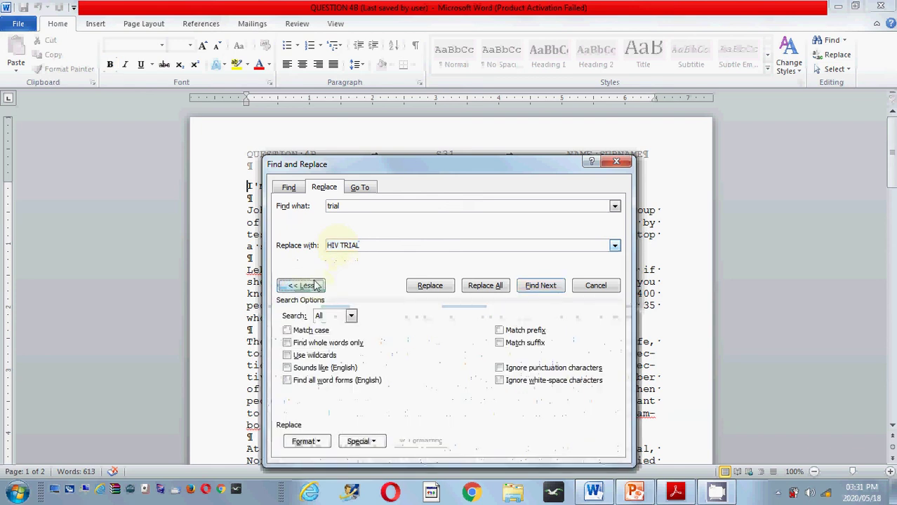
click(315, 443)
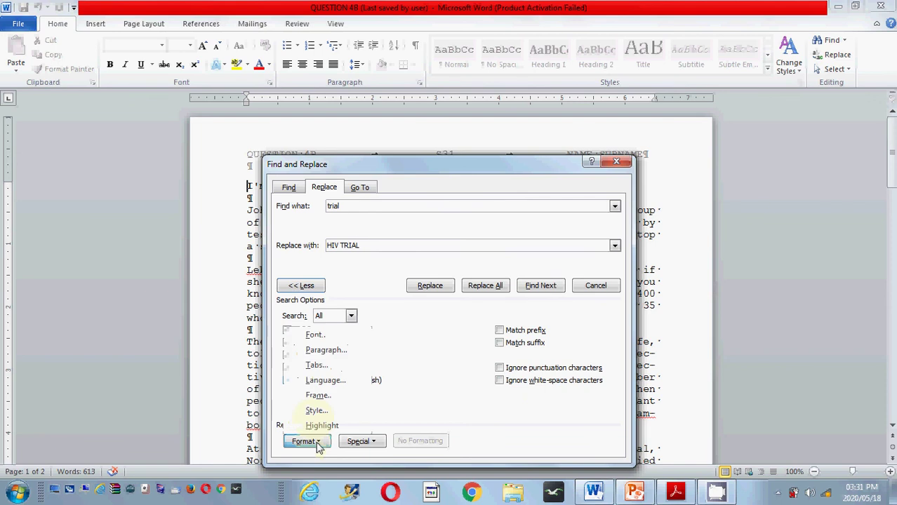
click(313, 336)
key(Escape)
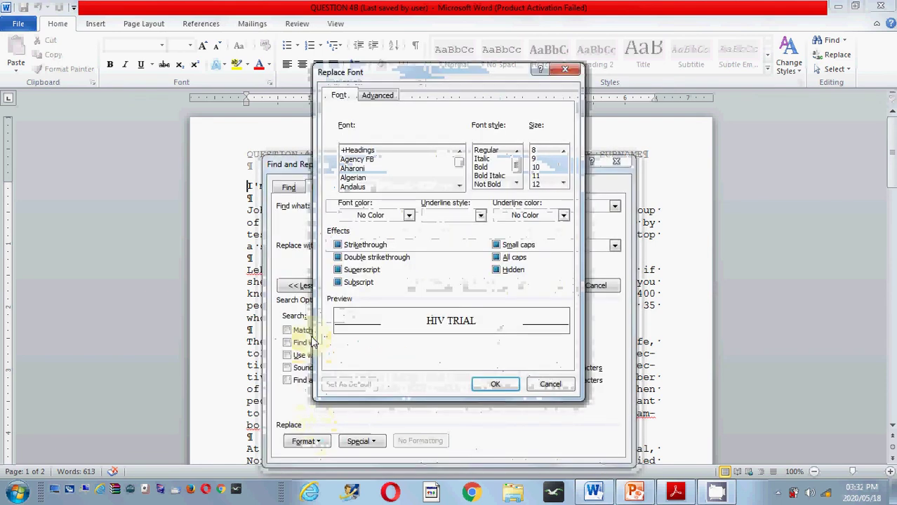
click(487, 168)
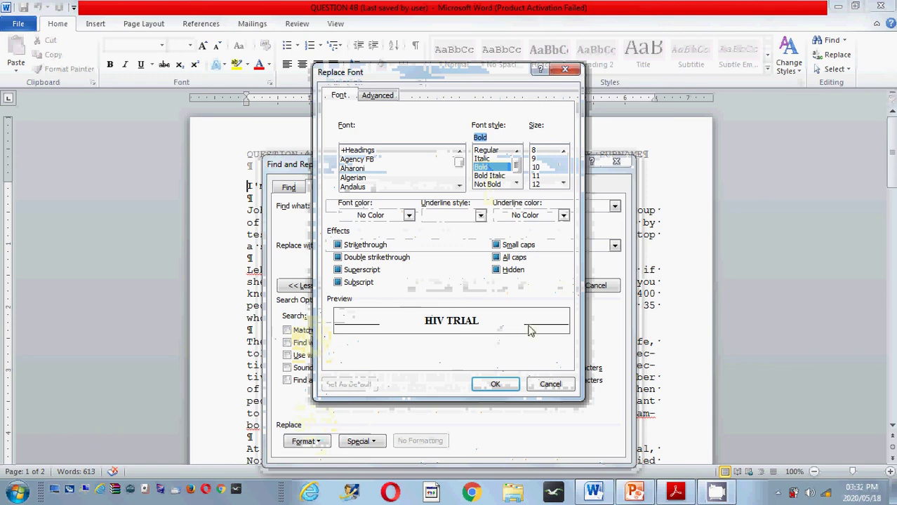
click(496, 384)
click(496, 385)
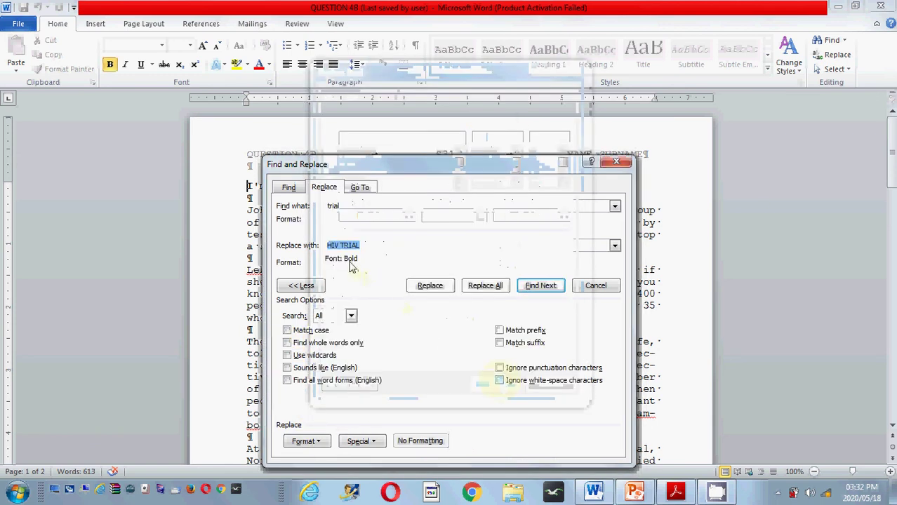
click(487, 285)
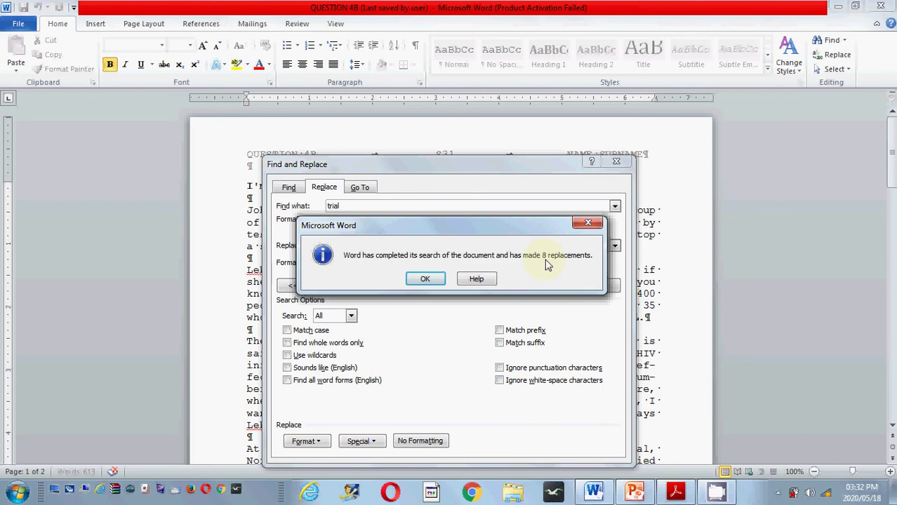
- Acknowledge the 8 replacements message and close Find and Replace
click(436, 283)
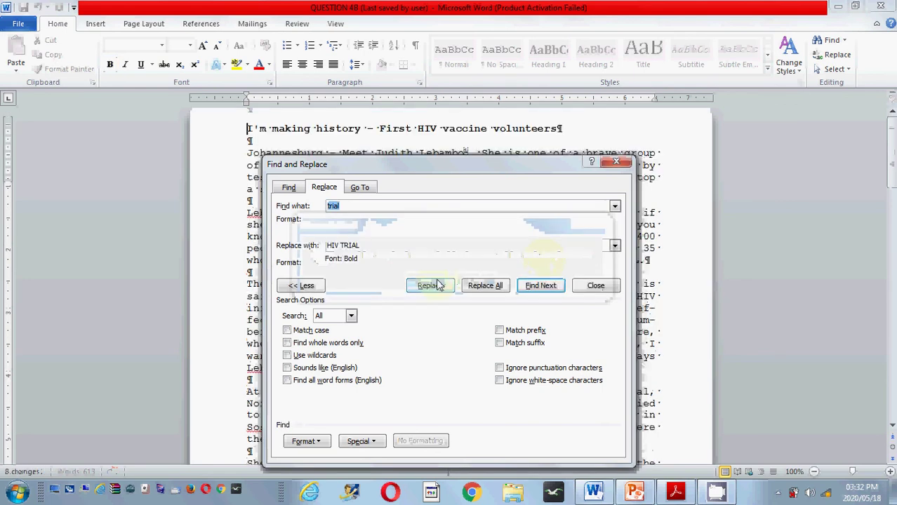
click(617, 163)
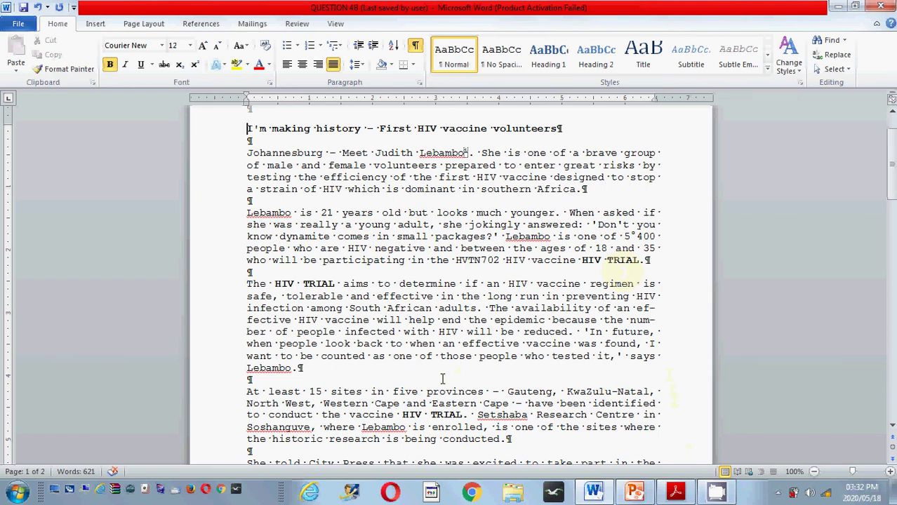
- After checking the PDF instructions, save the document as QUESTION 4B, overwriting the existing file
click(675, 492)
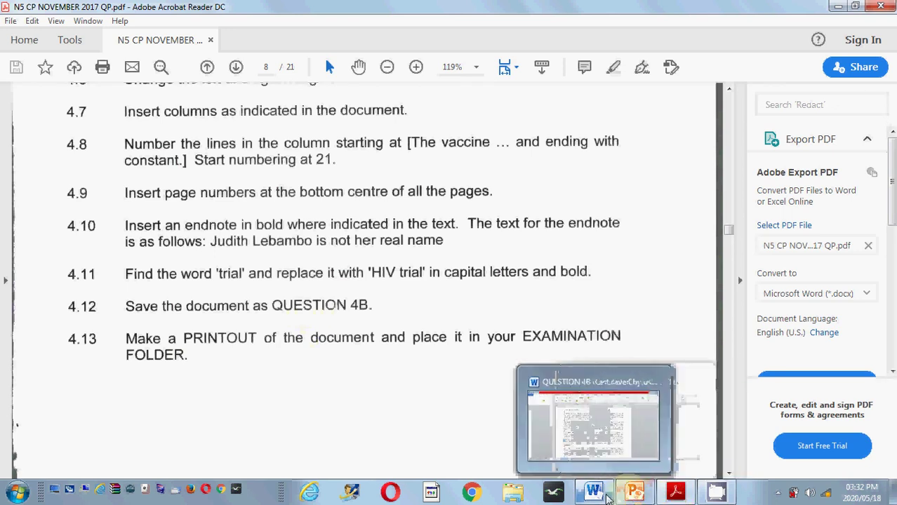
click(608, 495)
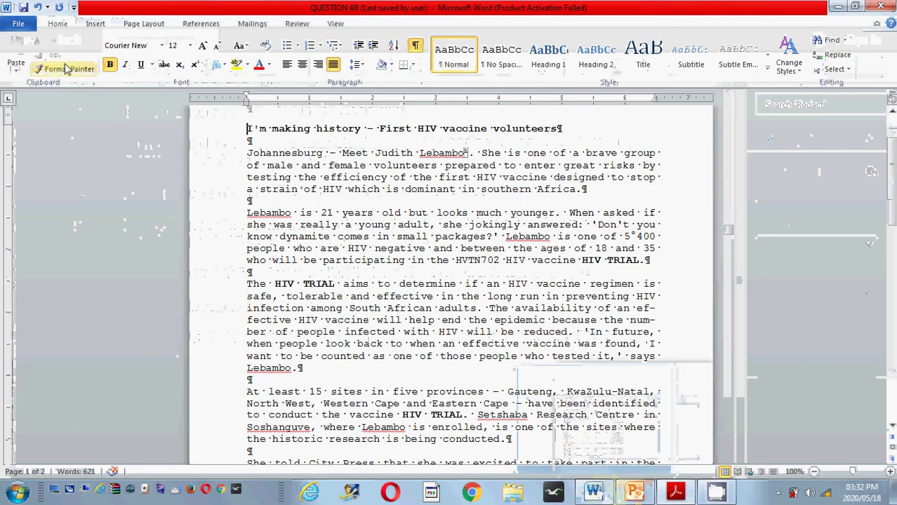
click(28, 28)
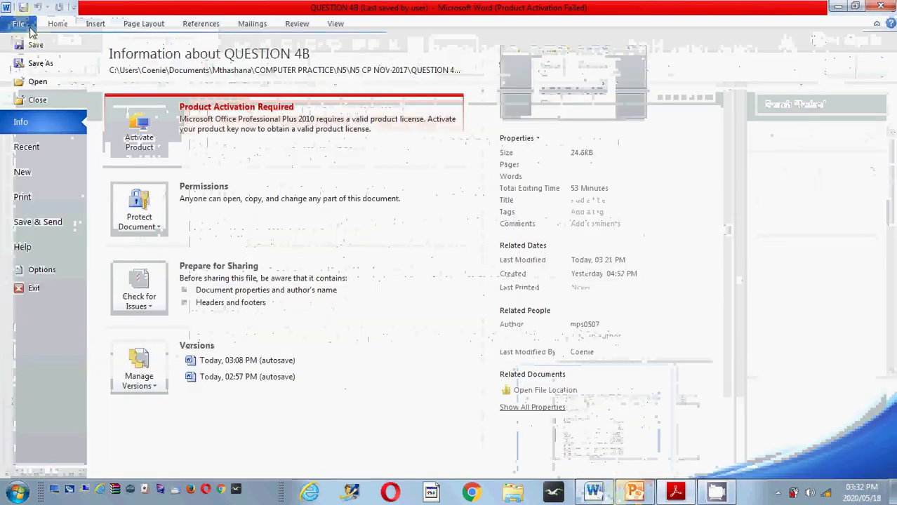
click(40, 64)
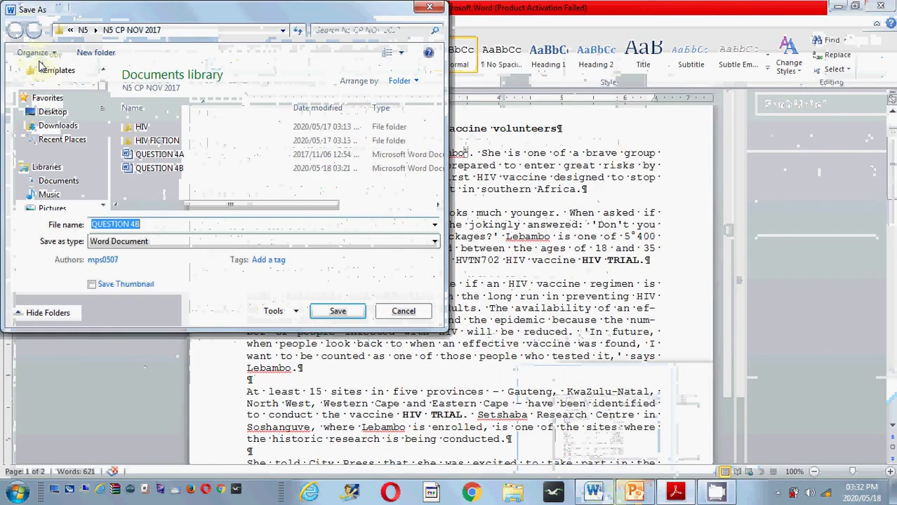
click(169, 170)
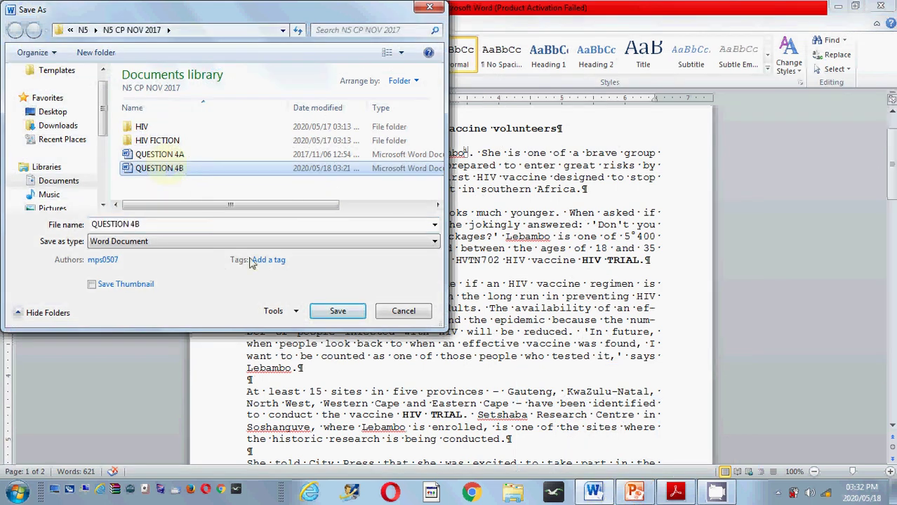
click(335, 313)
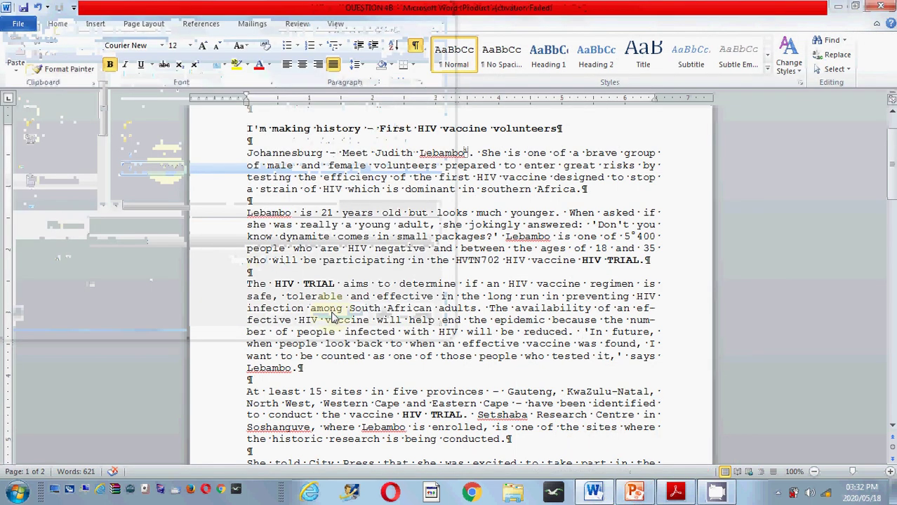